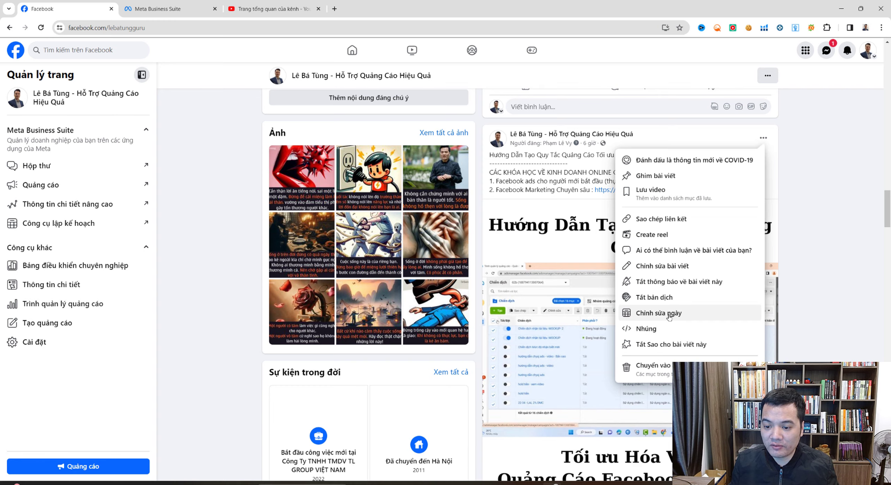
Open the ad-rules video post for editing and bring up its video options for tagging products
click(713, 266)
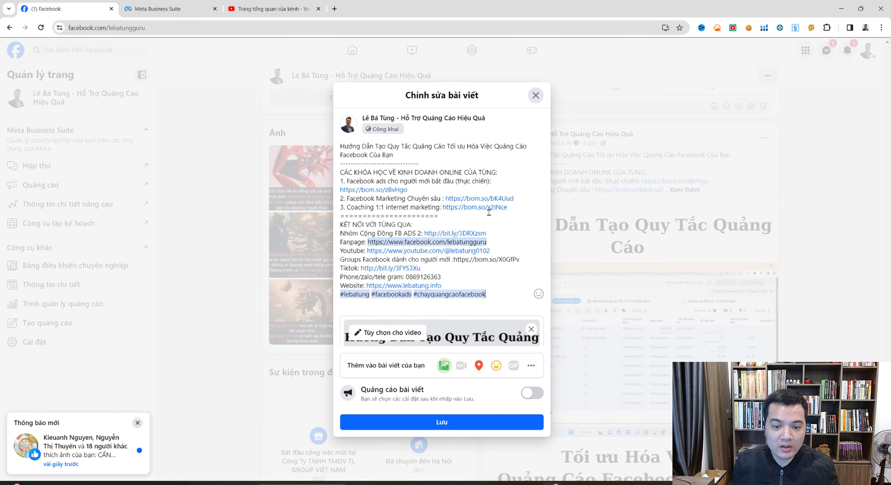
scroll(488, 213, down, 8)
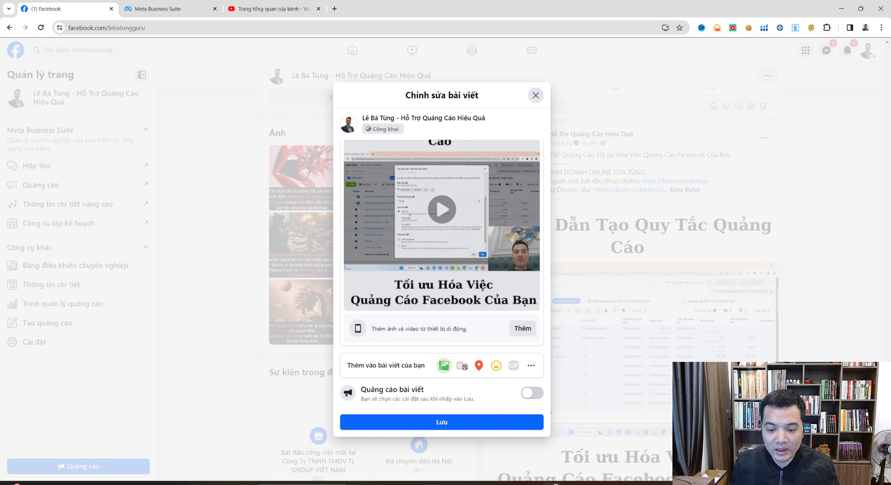
click(532, 366)
click(387, 312)
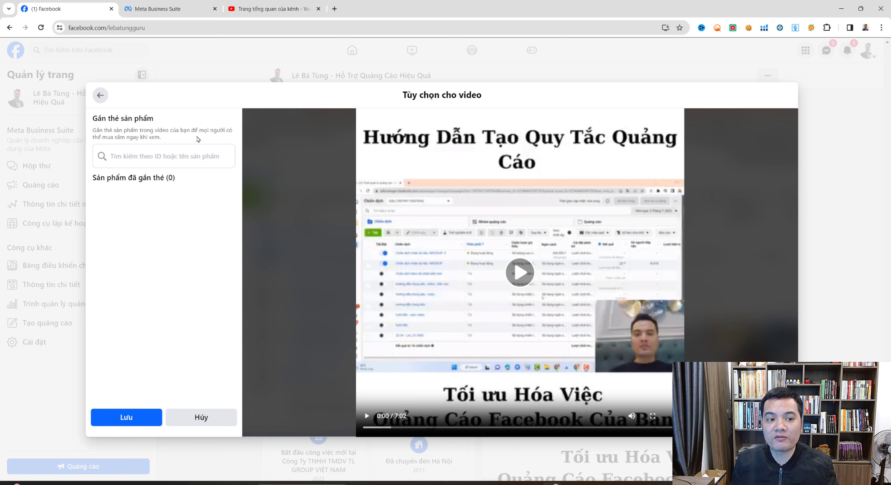
Tag the recently added product 3 in the video, then save the video options and the edited post
click(160, 155)
drag(109, 179, 188, 180)
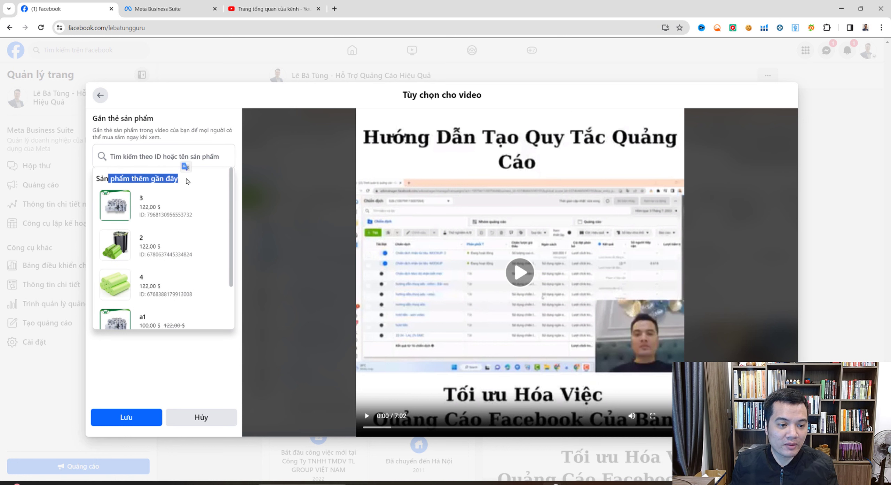
scroll(175, 234, down, 2)
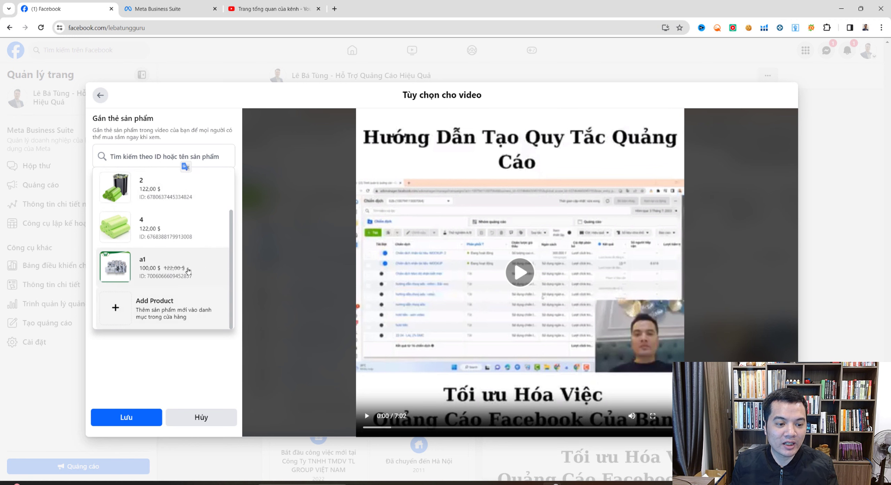
scroll(188, 270, up, 2)
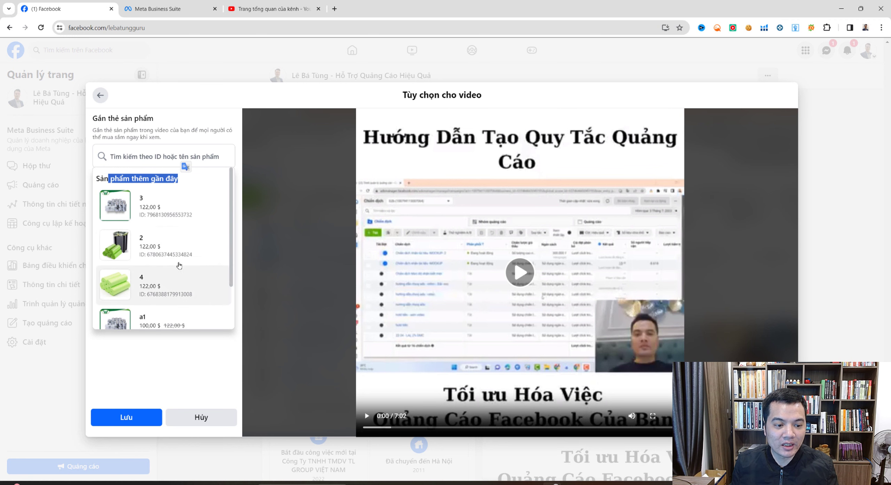
click(163, 213)
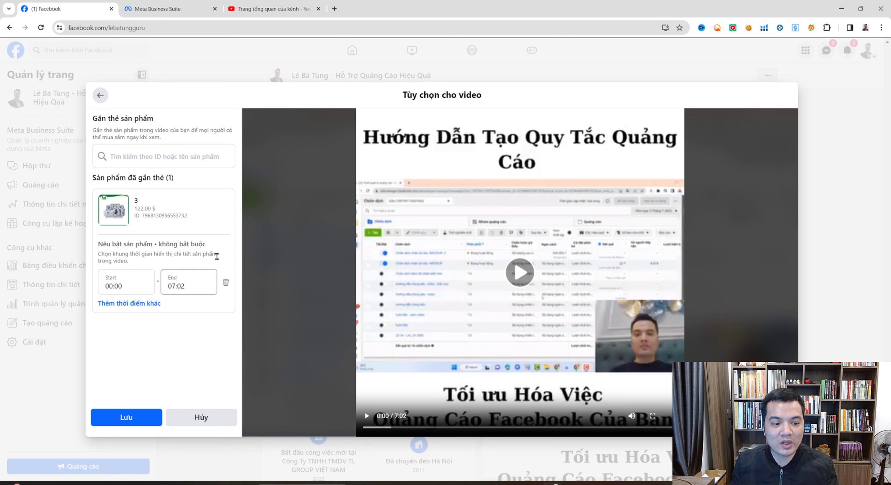
drag(123, 243, 148, 244)
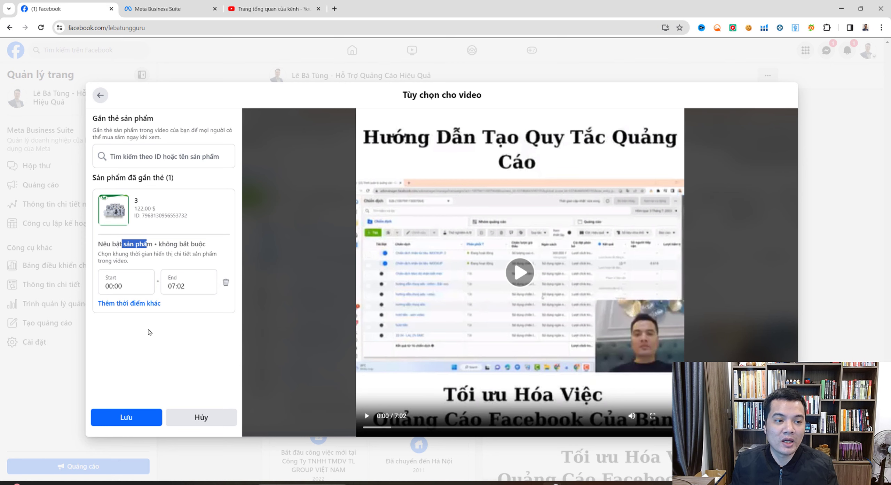
click(127, 416)
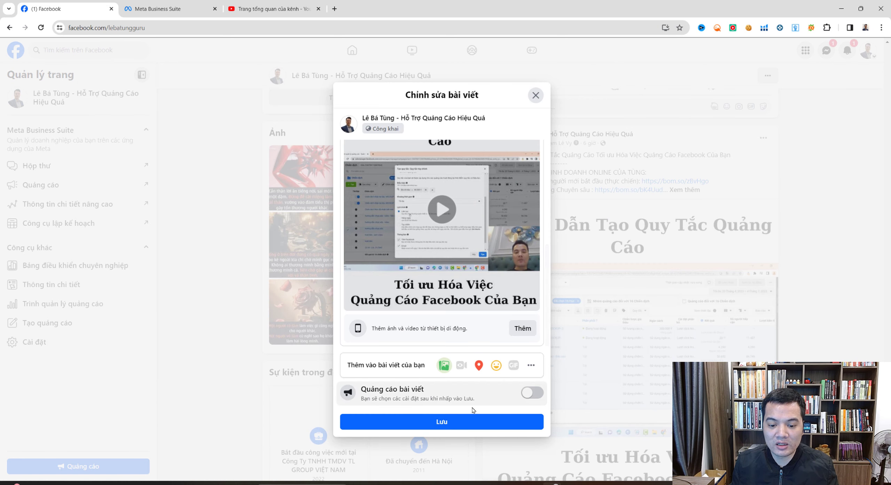
click(476, 422)
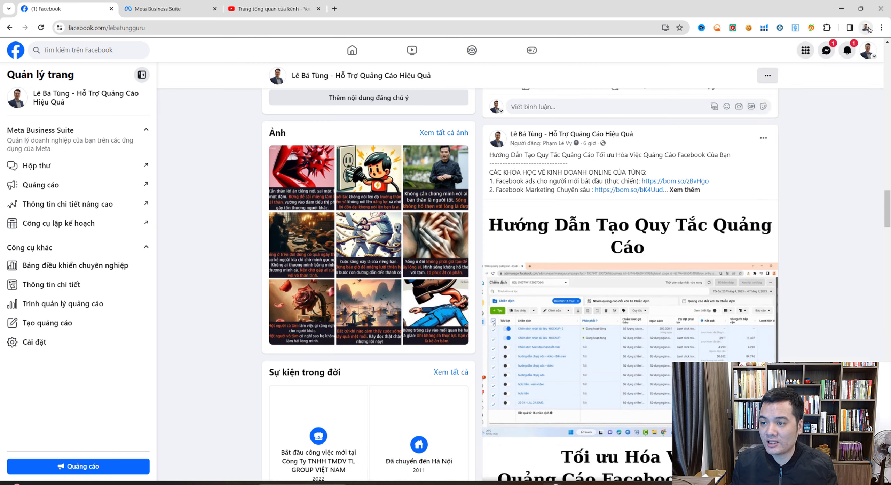
Switch to the xmdt 28 browser profile and open the Gỗ 3 ad account's campaigns
click(865, 28)
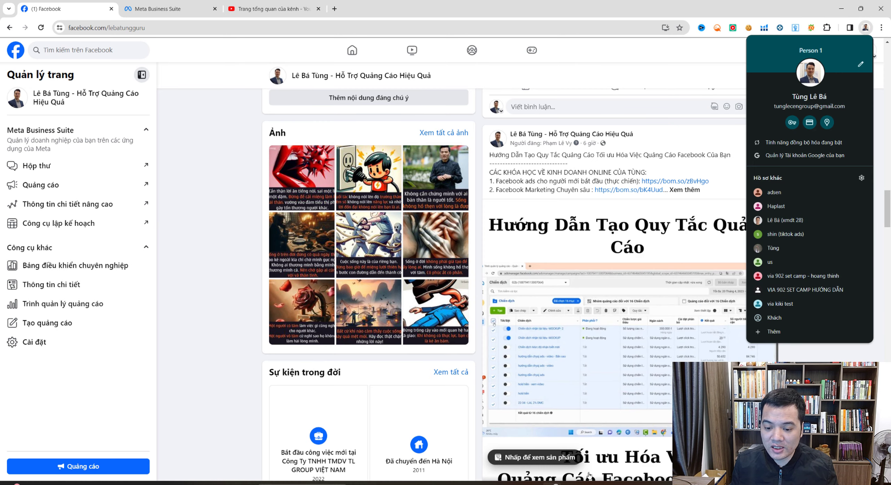
click(785, 220)
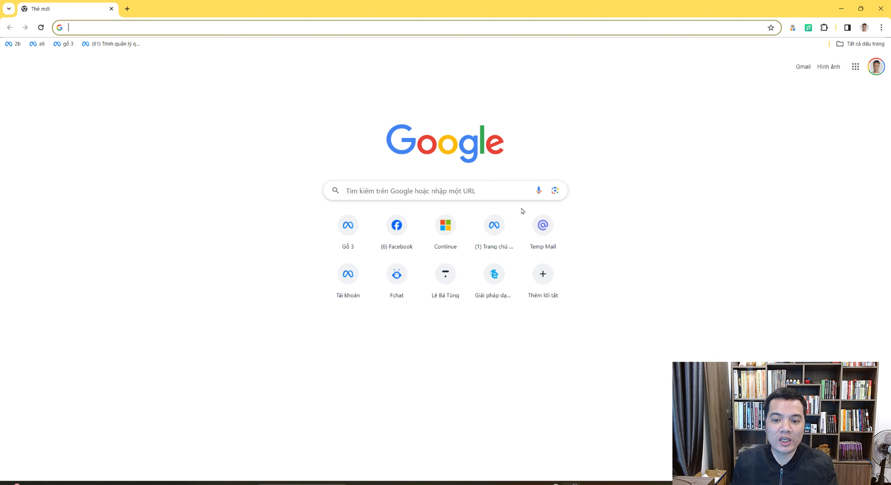
click(349, 231)
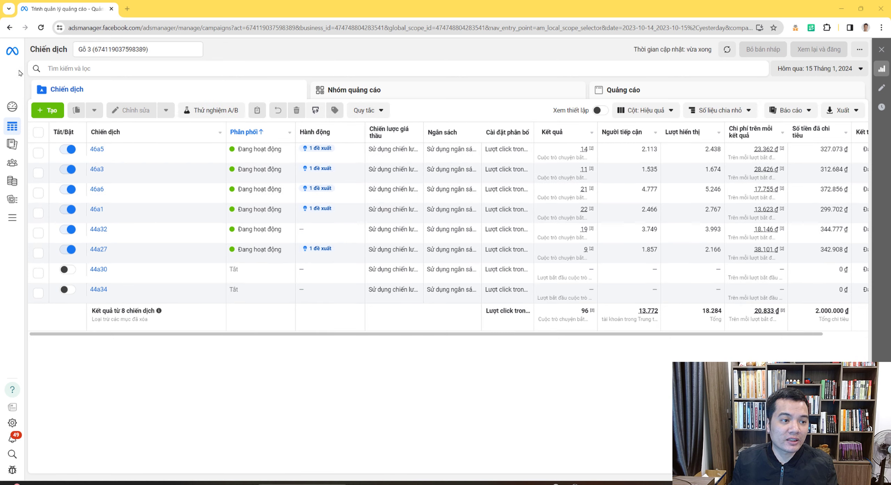
Open the business settings of Gỗ Media and check the business verification status in the business information
click(14, 74)
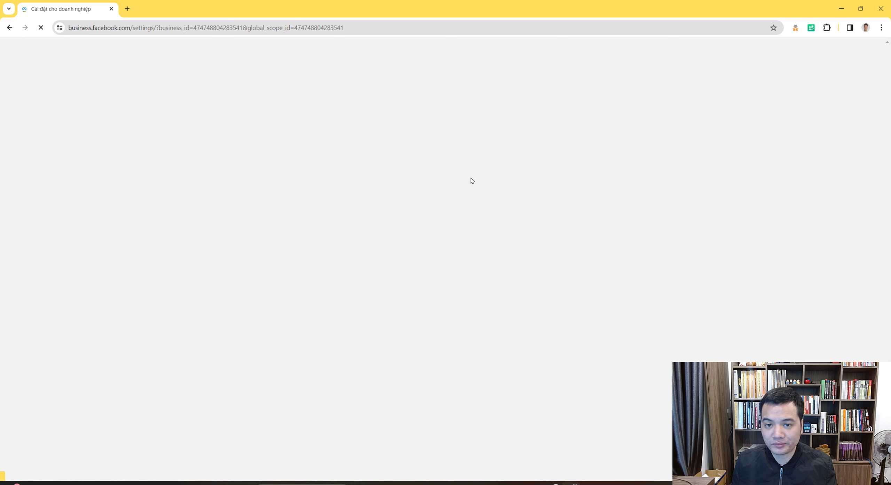
scroll(113, 303, down, 2)
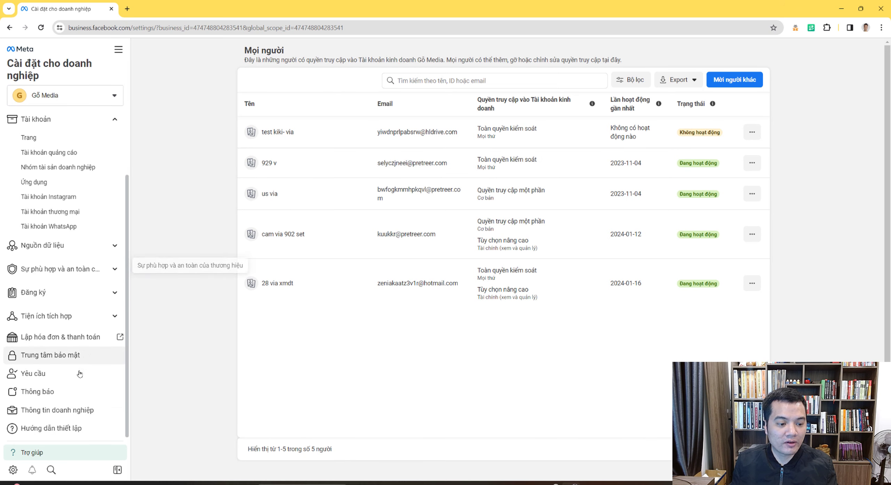
click(104, 409)
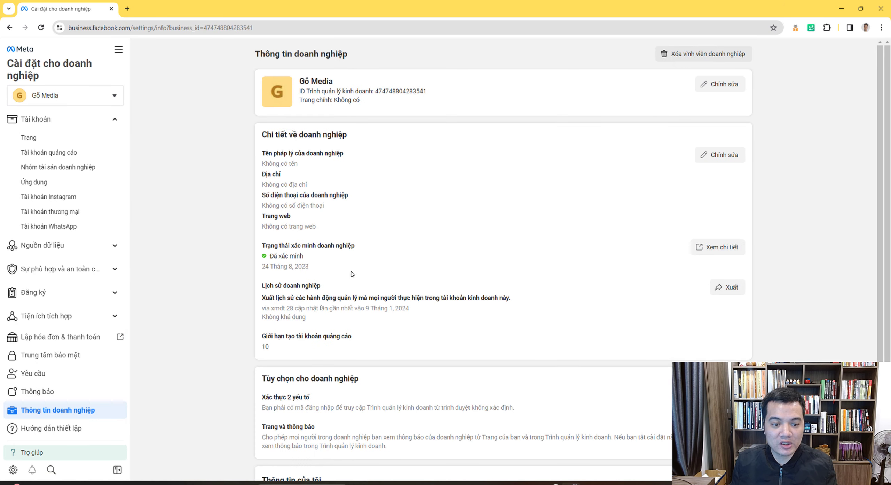
drag(304, 257, 249, 259)
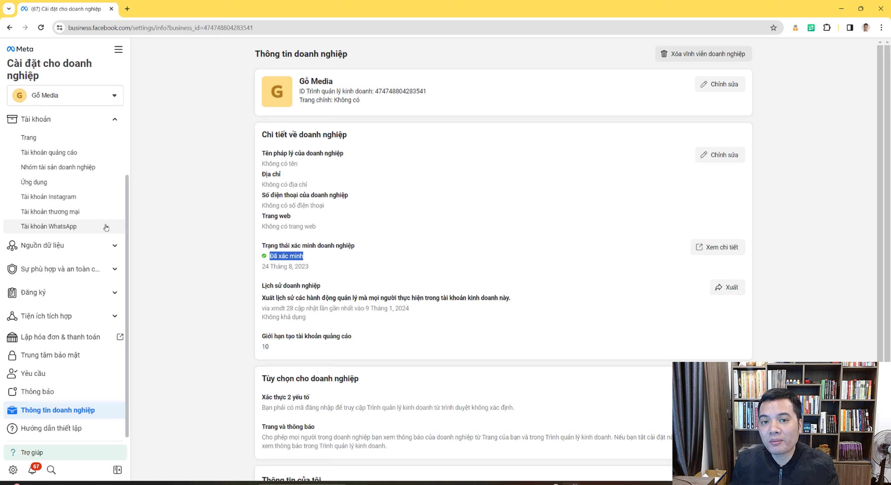
Review the business's ad accounts and pages, and show who has access to the Hỗ Trợ Quảng Cáo Hiệu Quả page
click(84, 153)
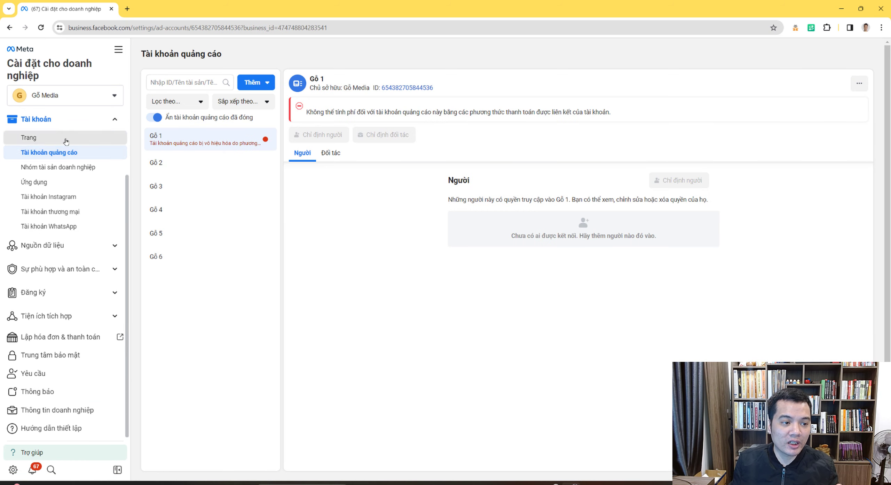
click(31, 137)
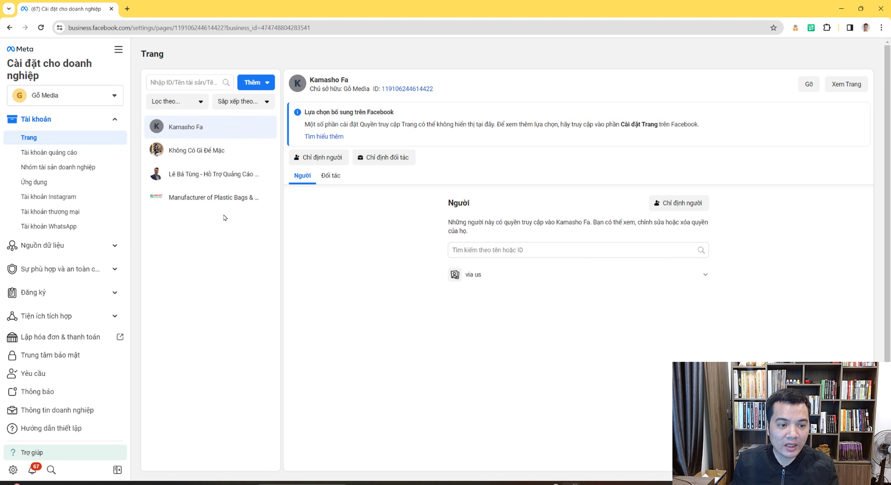
click(243, 185)
click(240, 197)
click(236, 174)
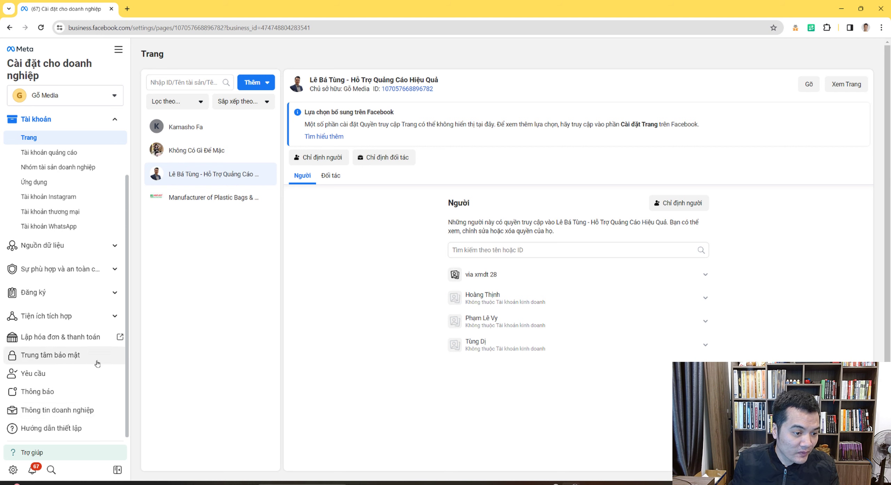
Open the commerce manager (Công cụ quản lý thương mại) for Gỗ Media and dismiss the local catalog introduction
scroll(99, 243, up, 2)
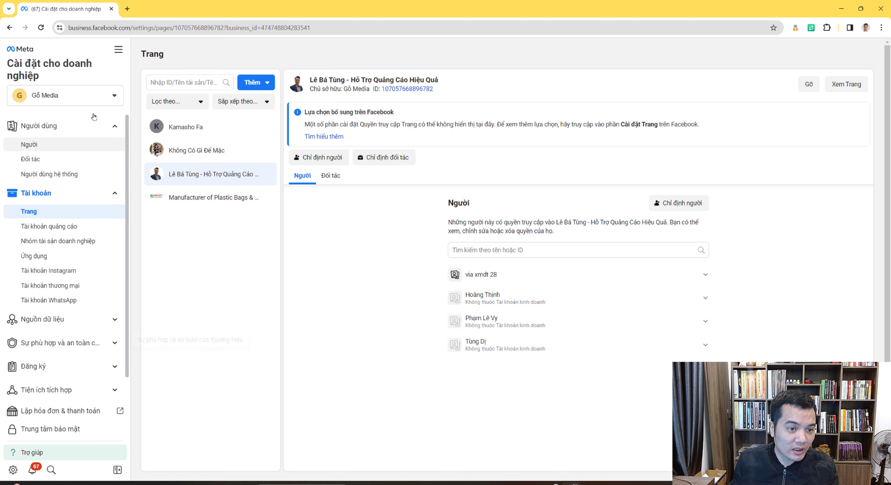
click(119, 49)
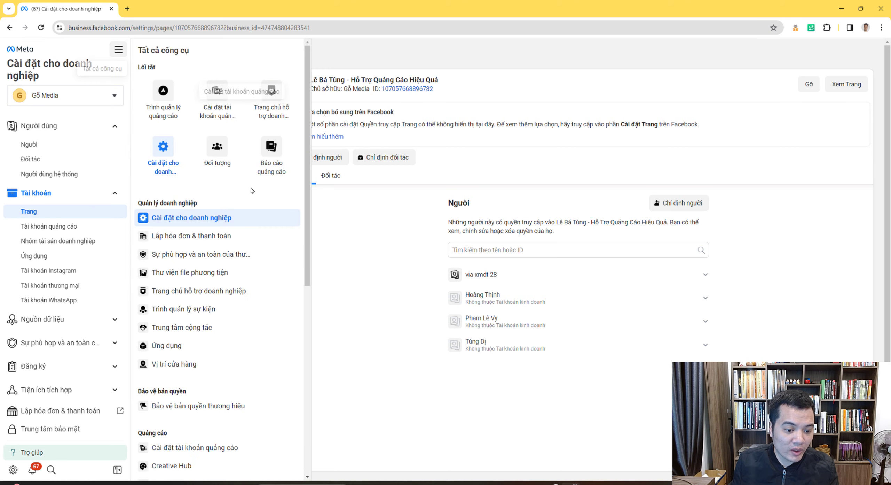
scroll(216, 313, down, 8)
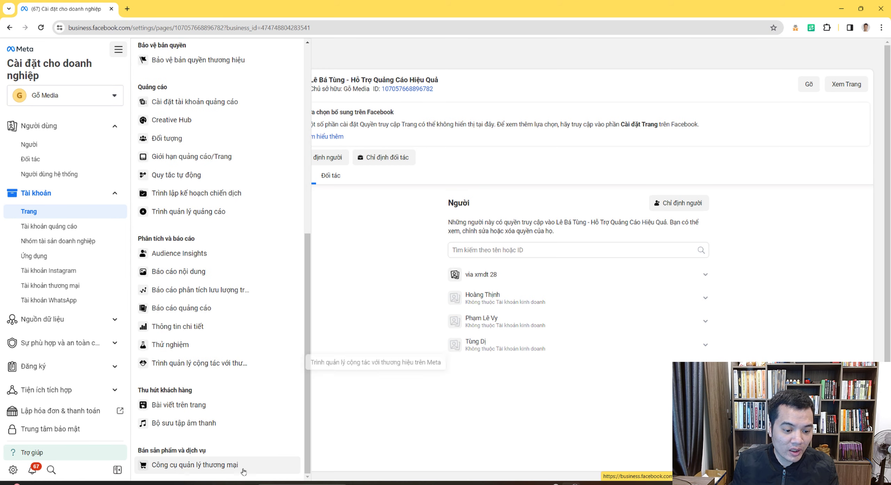
click(219, 470)
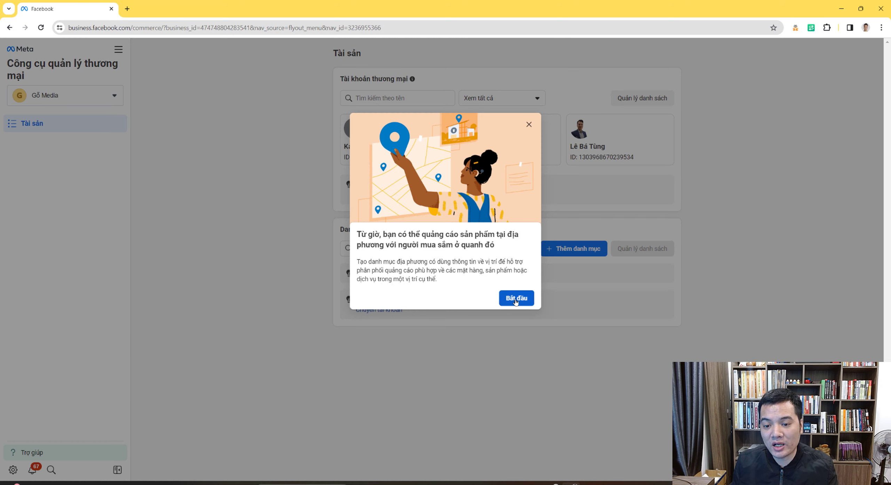
click(515, 300)
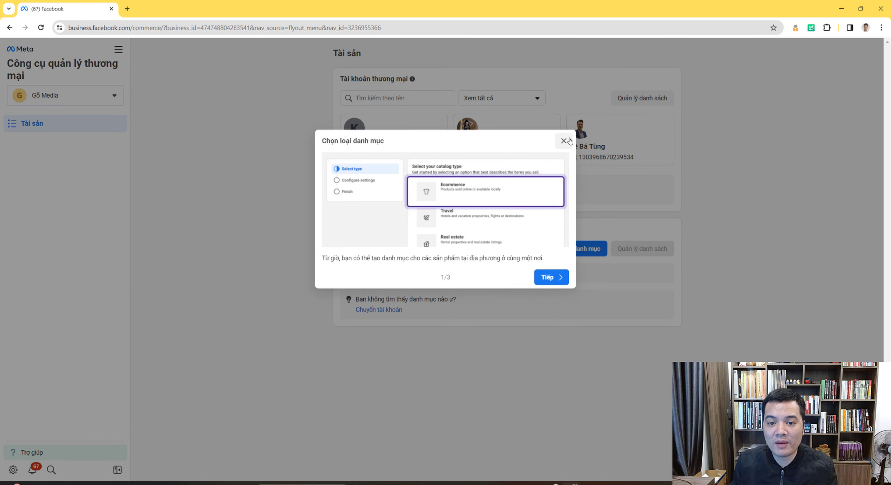
click(562, 142)
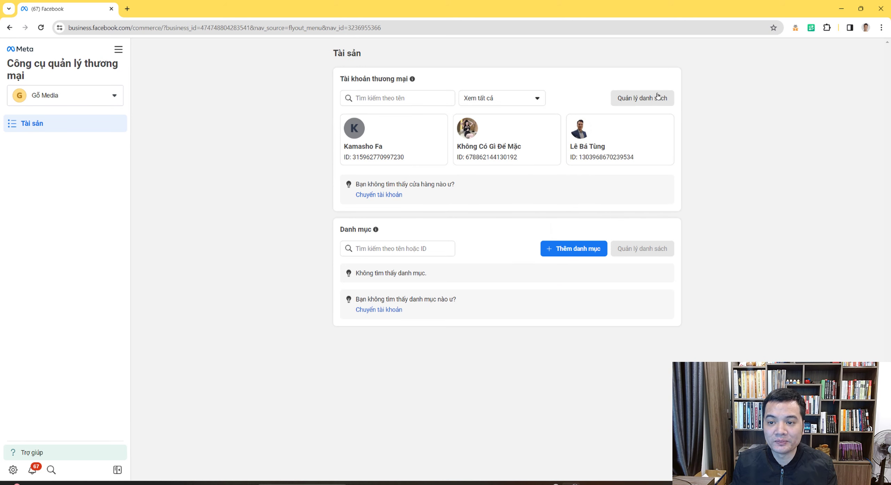
click(538, 98)
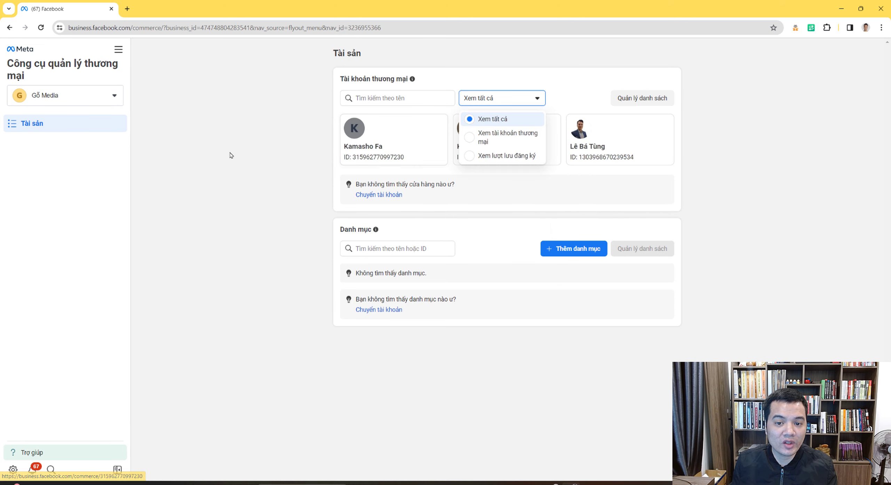
click(85, 127)
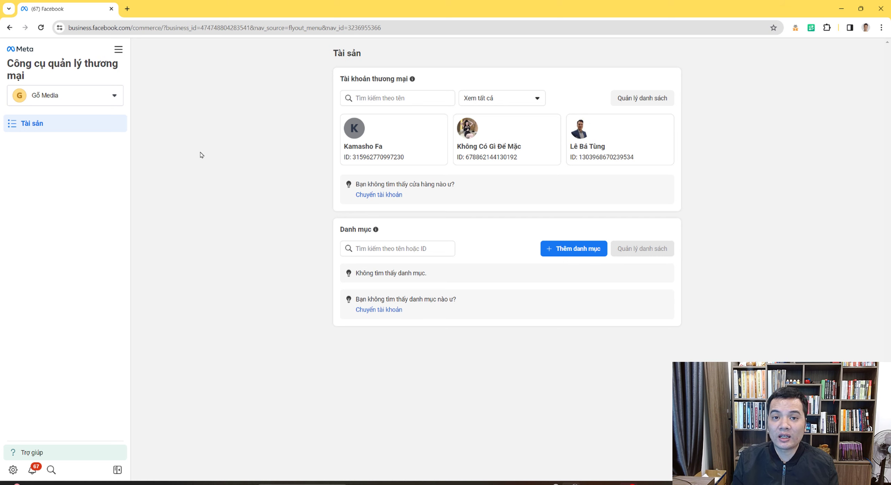
Open the 2b ad account in a new tab and edit the ad set of campaign "video:4 yếu tố quảng cáo thành công"
click(127, 8)
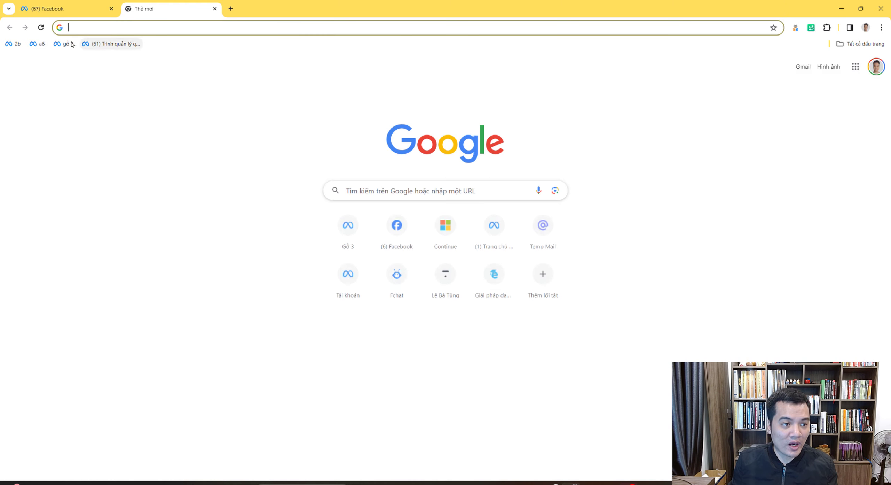
click(12, 44)
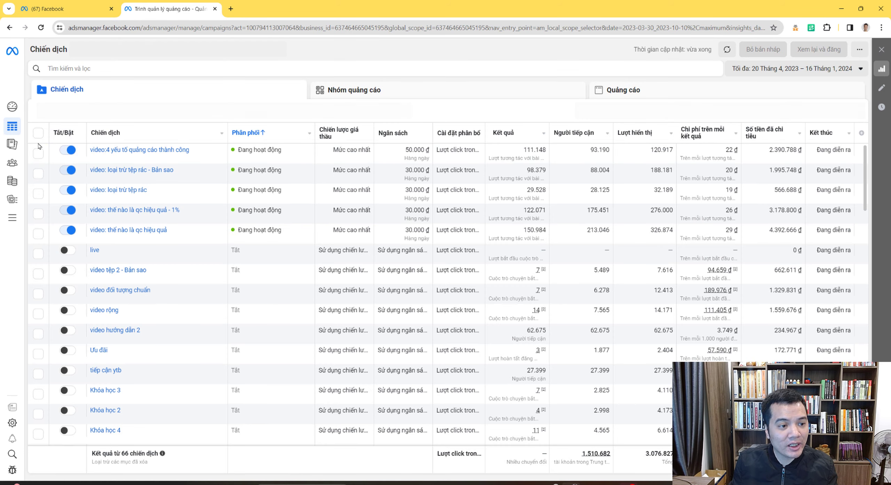
click(39, 152)
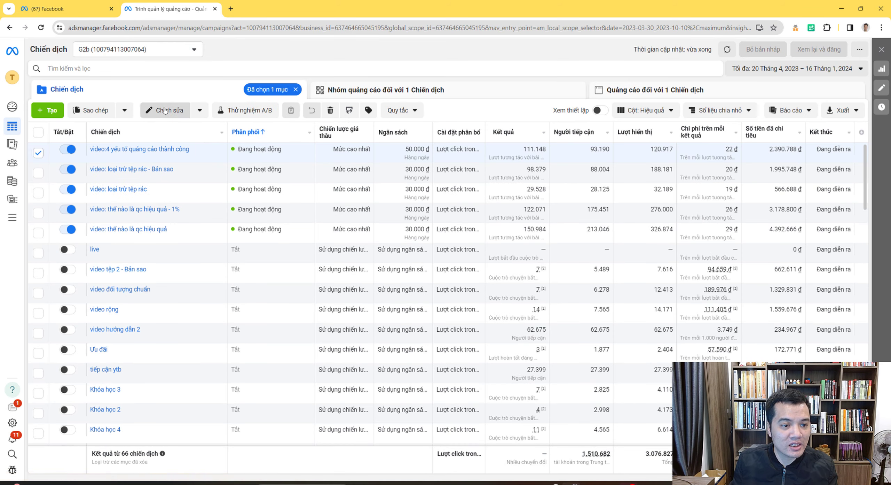
click(136, 110)
click(386, 48)
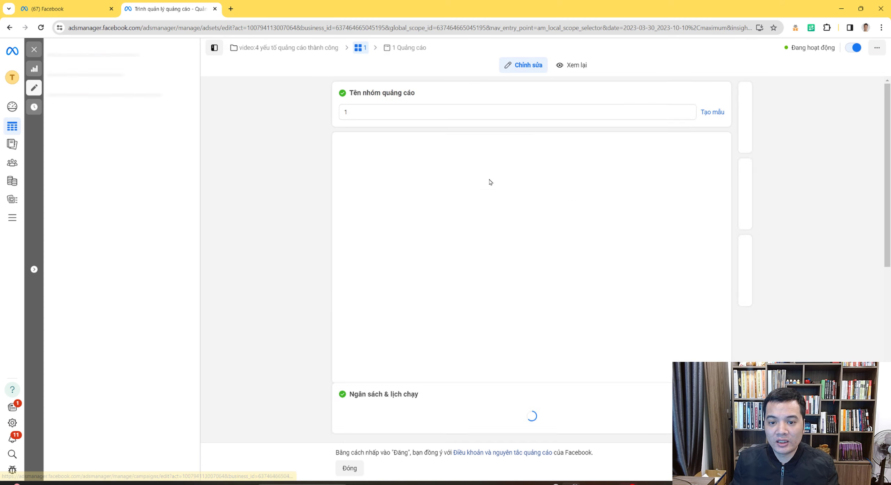
Search the ad set's included detailed targeting options for "thanh toán"
scroll(486, 184, down, 20)
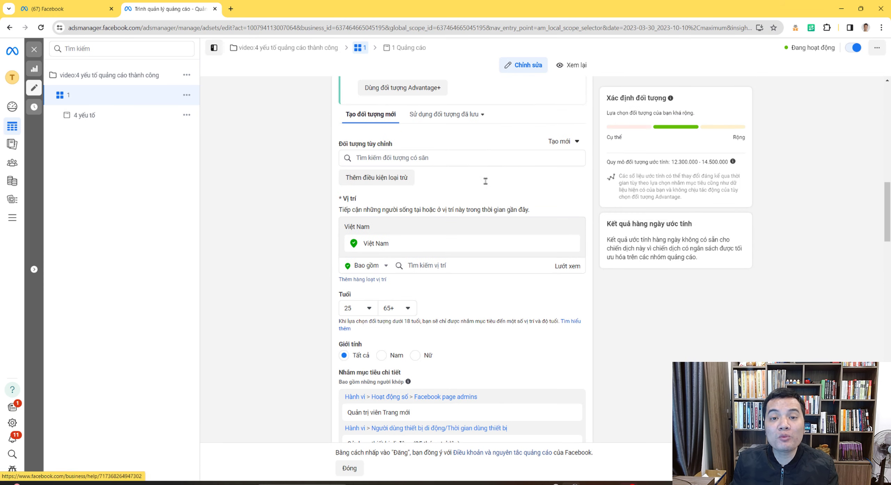
scroll(486, 184, down, 8)
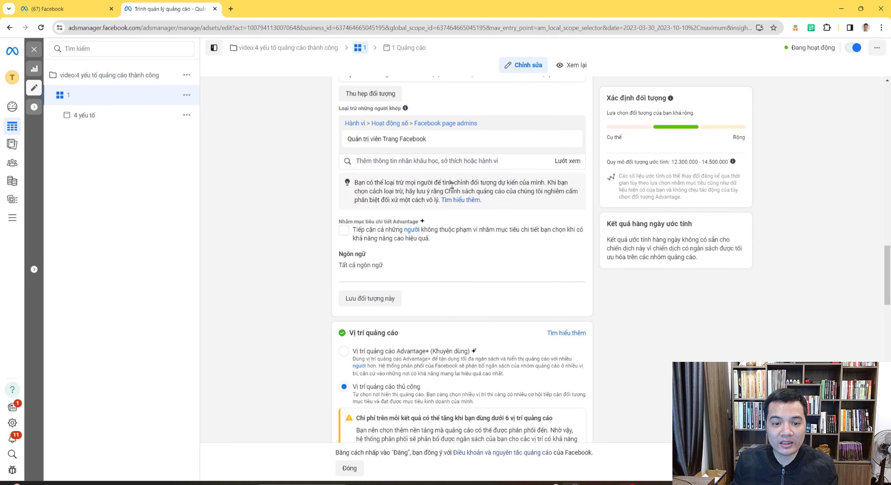
scroll(453, 186, up, 2)
click(378, 161)
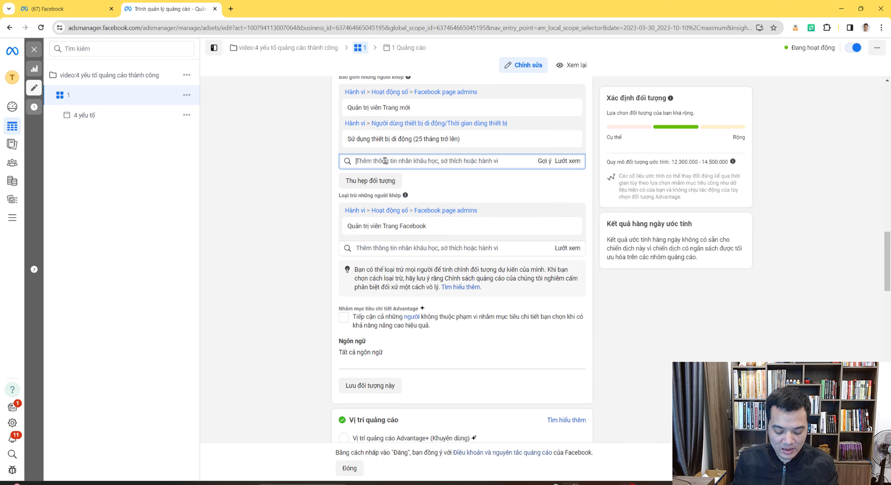
text(thanh toán)
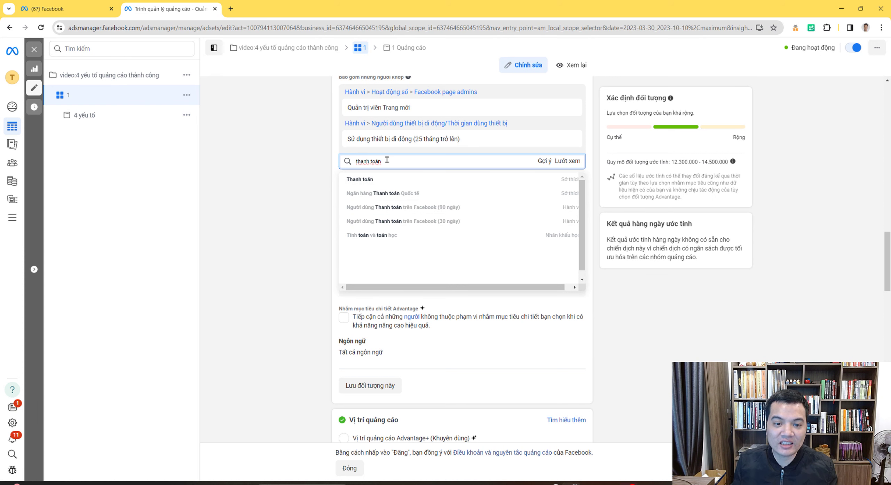
Clear the detailed targeting search without adding an option and close the ad set editor
key(BackSpace)
key(BackSpace)
key(BackSpace)
key(BackSpace)
key(BackSpace)
key(BackSpace)
key(BackSpace)
key(BackSpace)
key(BackSpace)
key(BackSpace)
click(282, 183)
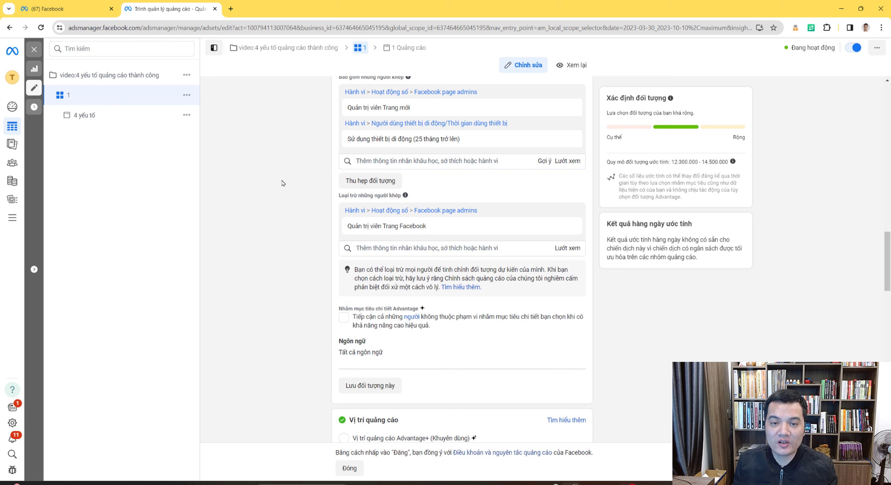
click(349, 467)
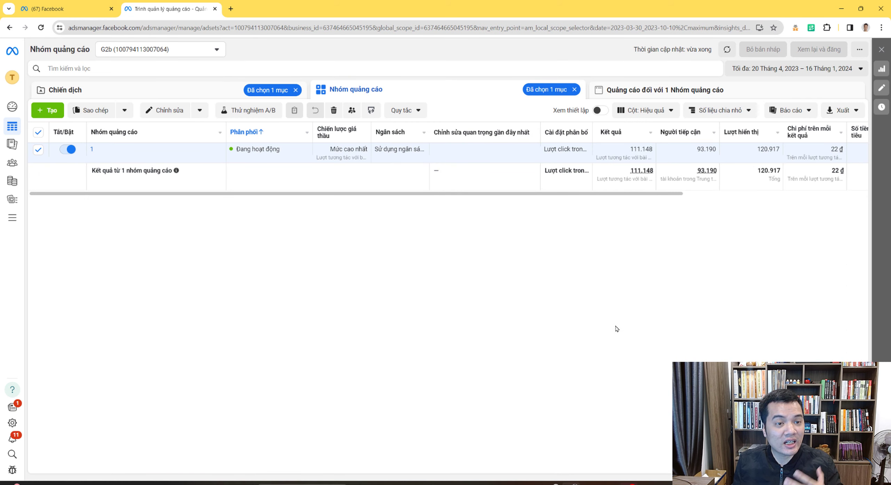